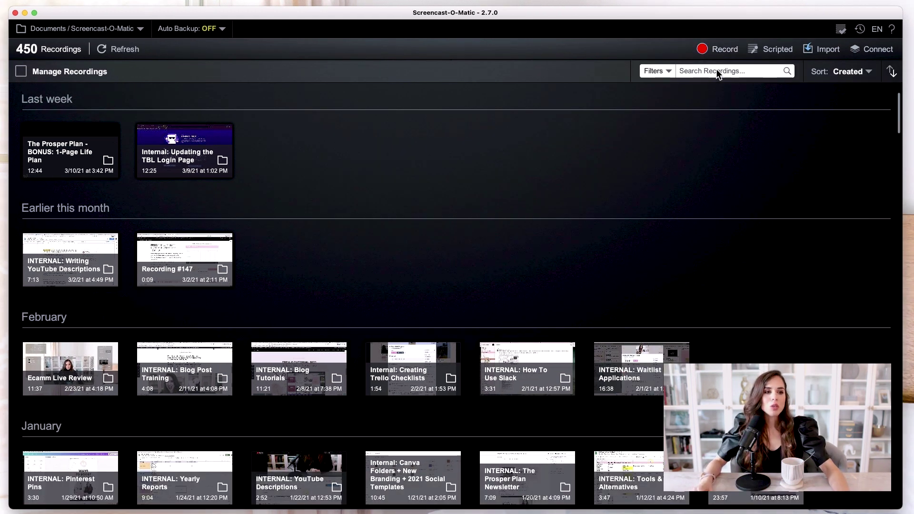
# Step: Launch the screen recorder for a new recording
pyautogui.click(723, 50)
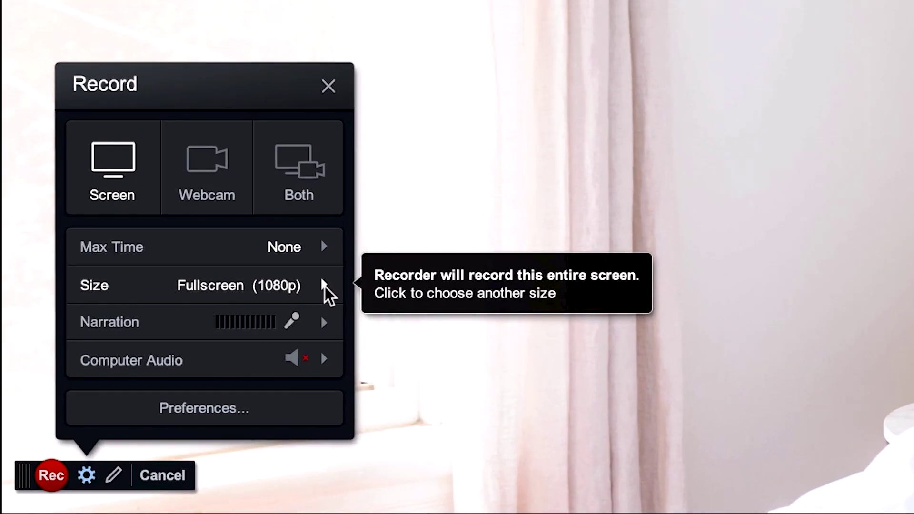
# Step: Try the 720p capture size in the recorder's Size options
pyautogui.click(181, 387)
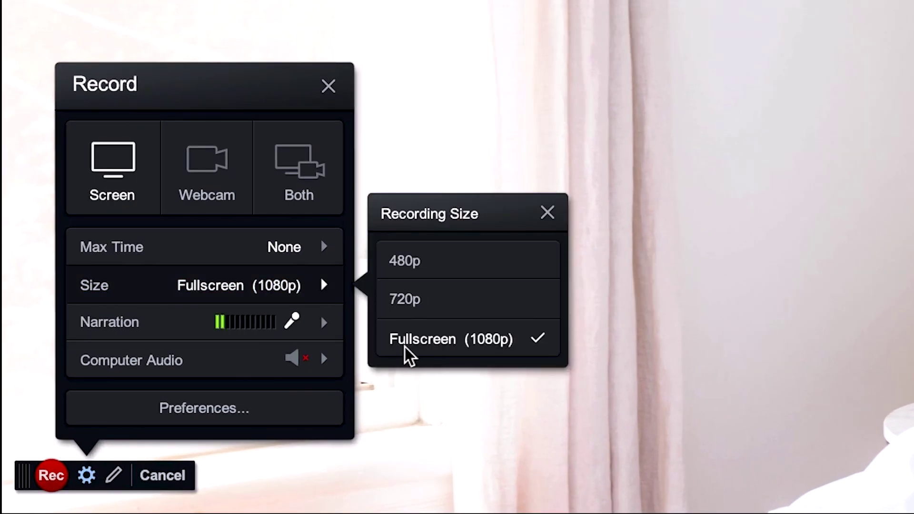
pyautogui.click(422, 312)
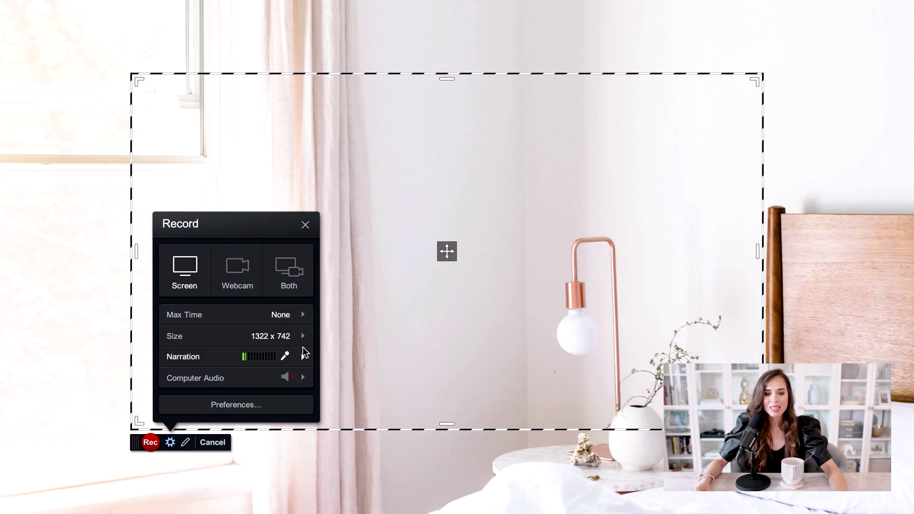
pyautogui.click(302, 336)
# Step: Restore Fullscreen (1080p) capture and select the H6 microphone, checking its volume
pyautogui.click(367, 381)
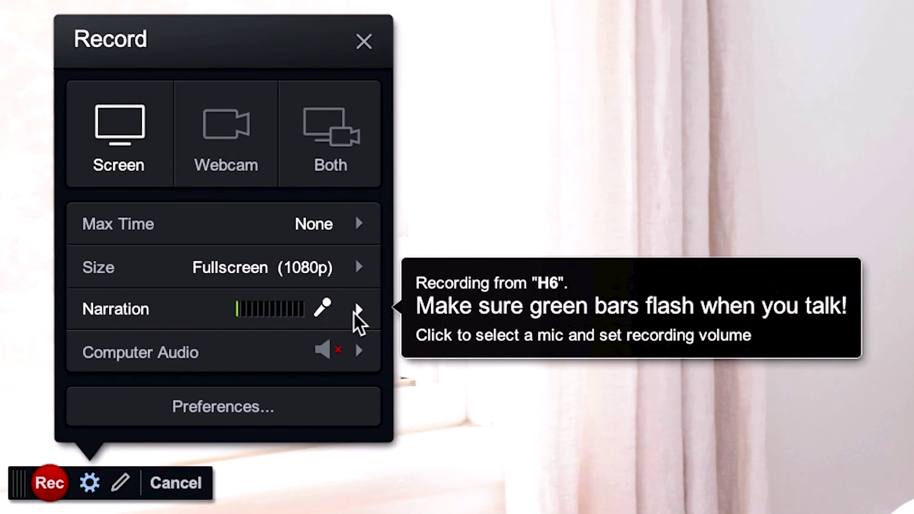
pyautogui.click(353, 313)
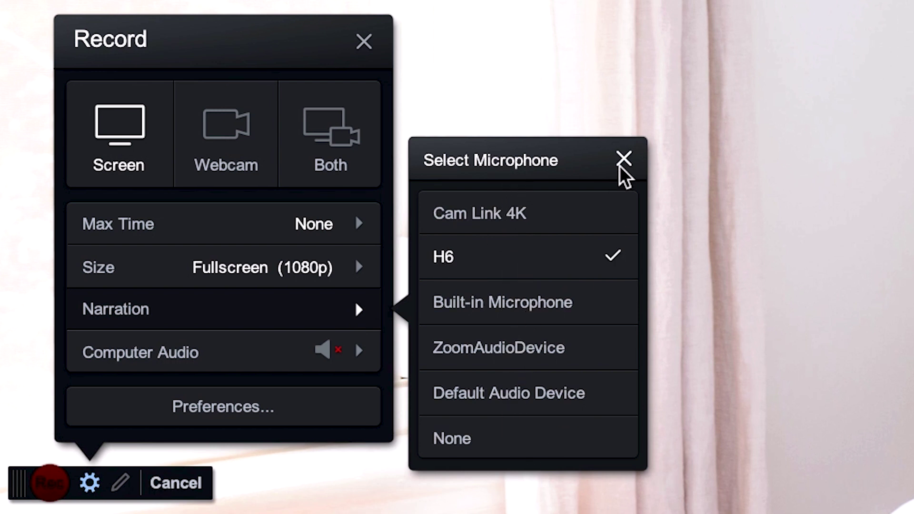
pyautogui.click(443, 266)
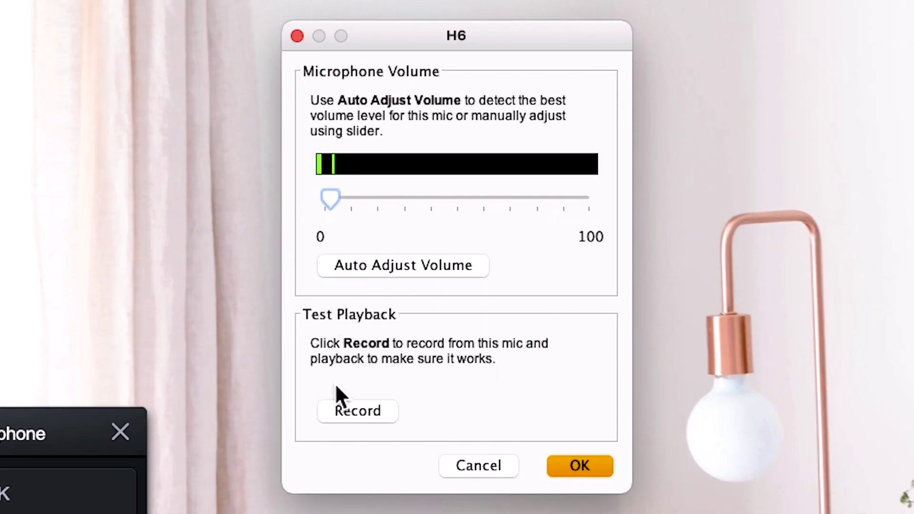
pyautogui.click(296, 35)
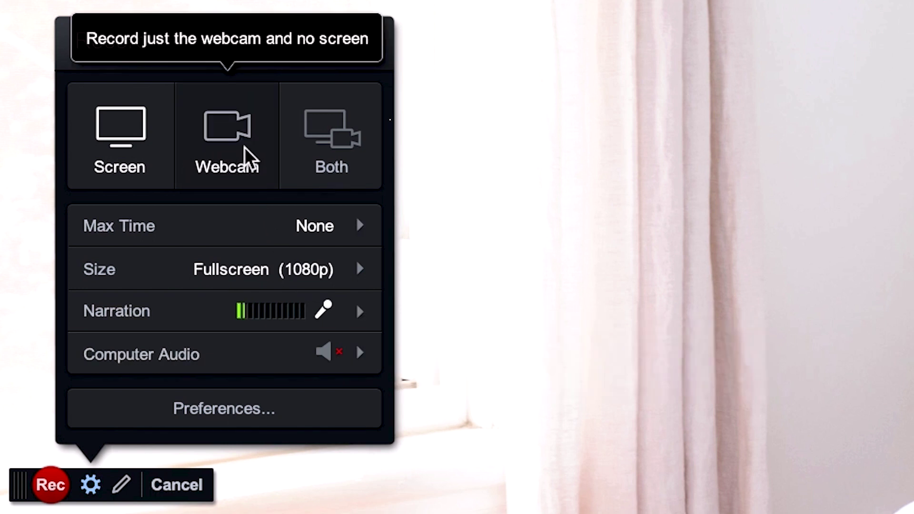
pyautogui.click(234, 157)
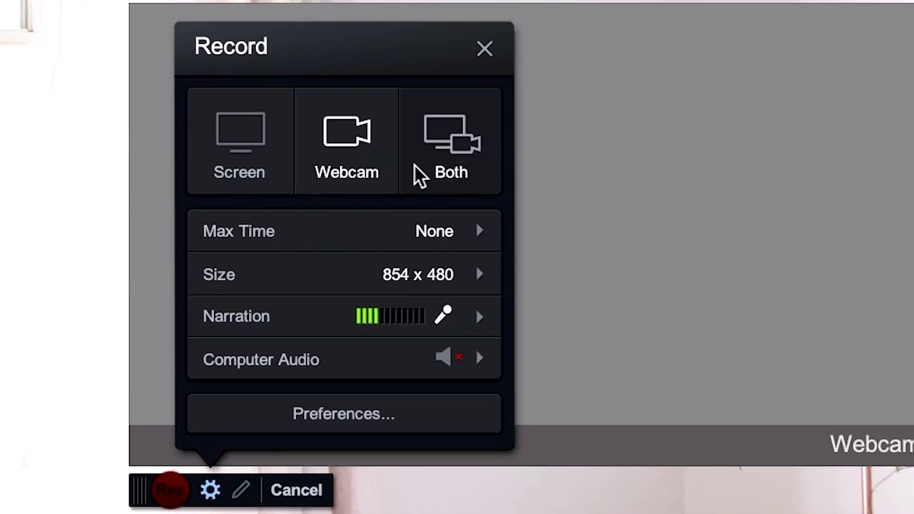
pyautogui.click(500, 126)
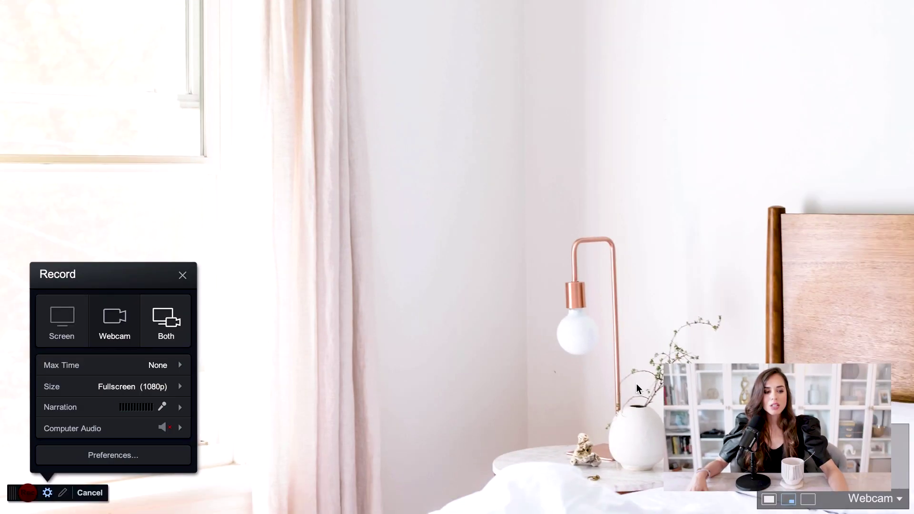
pyautogui.moveTo(857, 465); pyautogui.dragTo(759, 146)
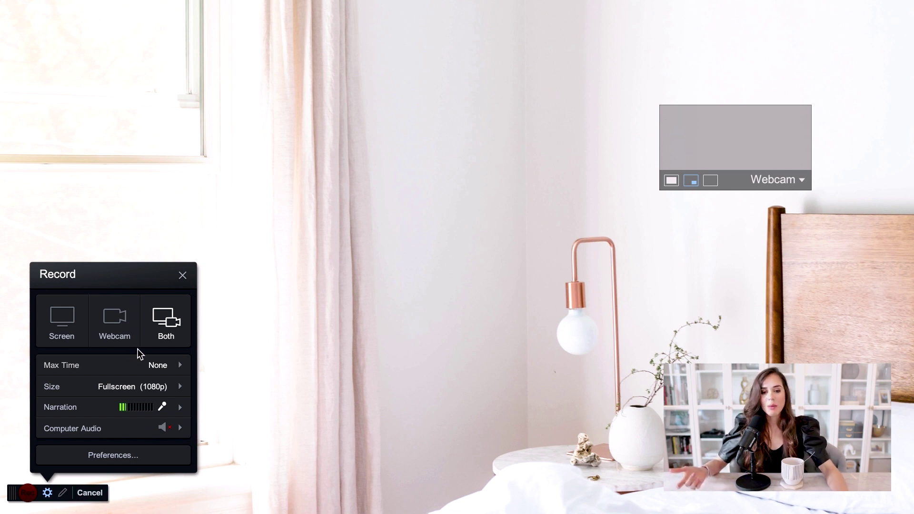
pyautogui.click(73, 317)
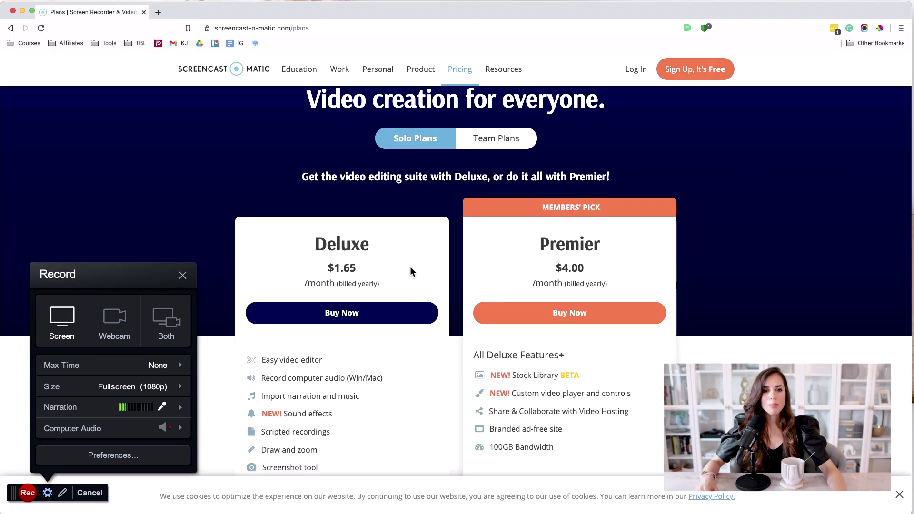
# Step: Record the pricing page, scrolling down to the feature comparison and back up
pyautogui.scroll(1, 410, 266)
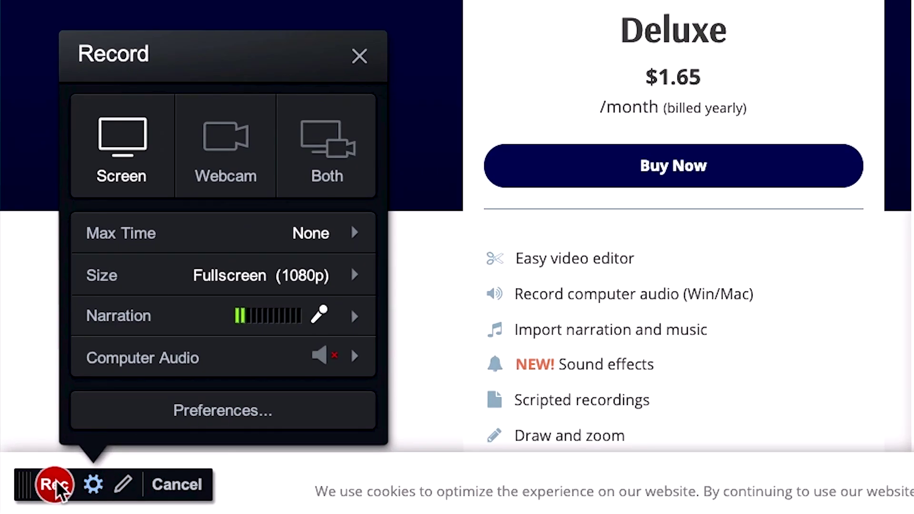
pyautogui.click(47, 486)
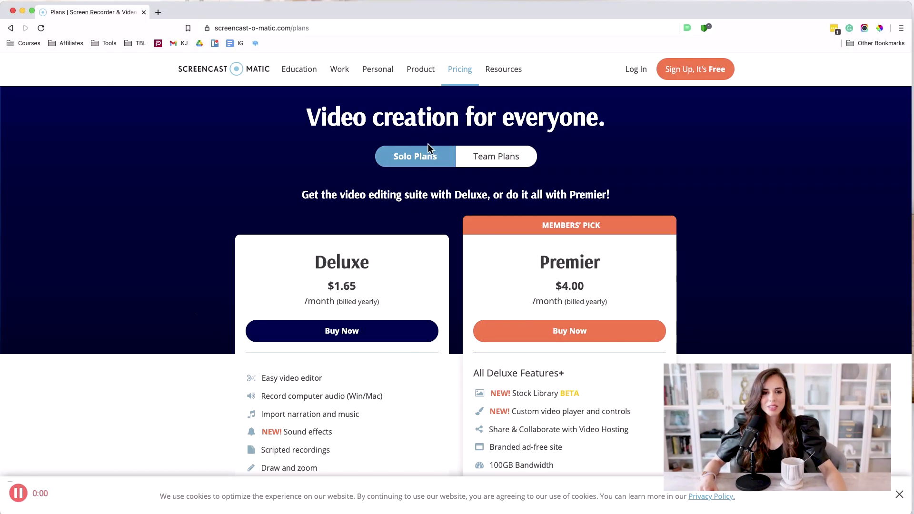
pyautogui.scroll(-10, 320, 166)
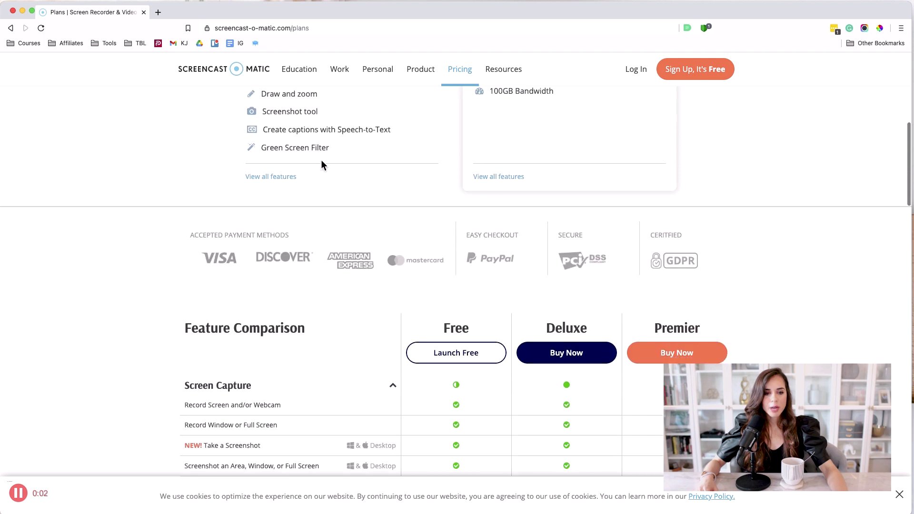
pyautogui.scroll(10, 321, 161)
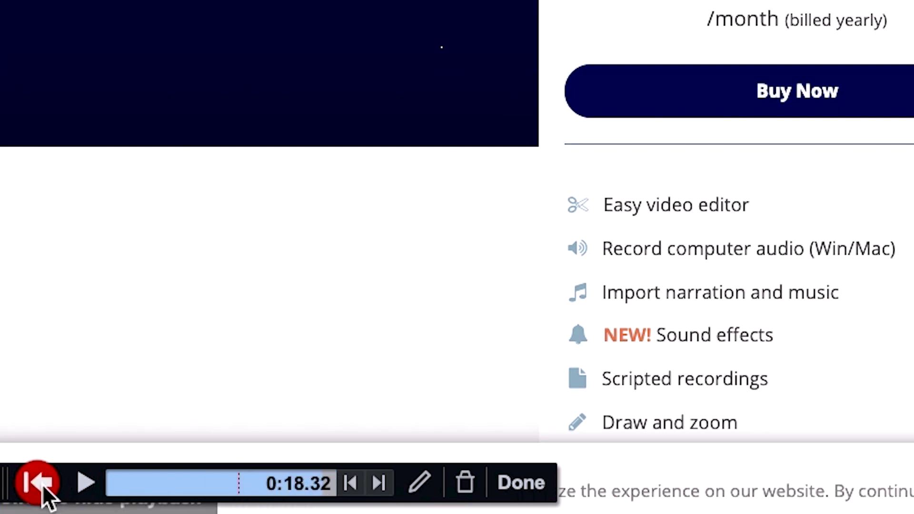
# Step: Rewind and truncate the take, re-record, pause, and finish the recording at 0:24.60
pyautogui.click(42, 484)
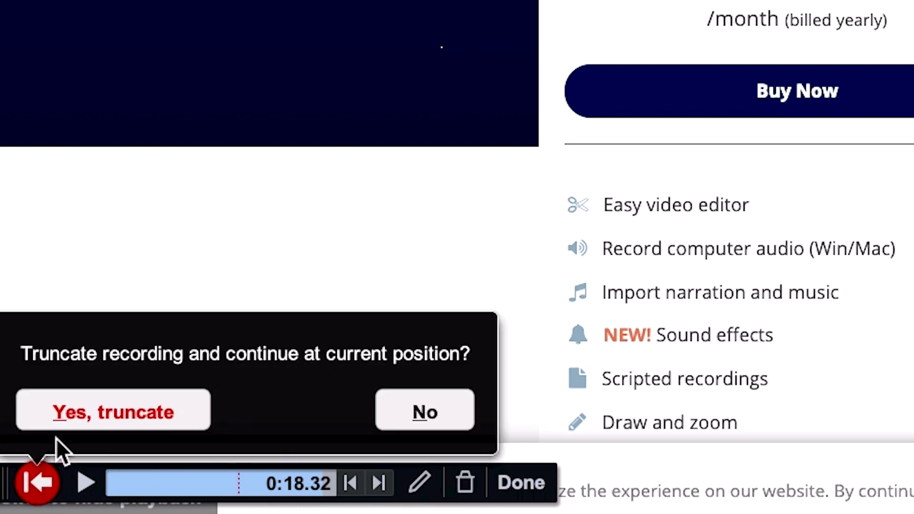
pyautogui.click(84, 417)
pyautogui.click(22, 490)
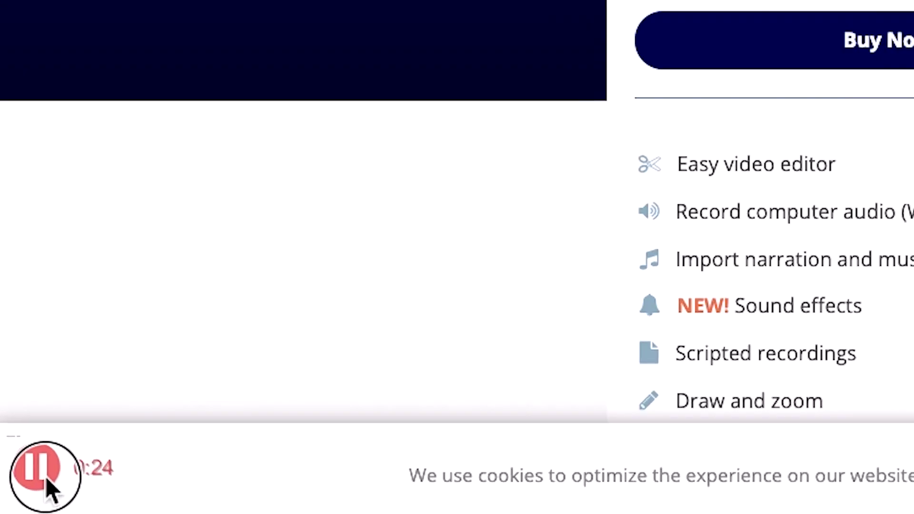
pyautogui.click(21, 497)
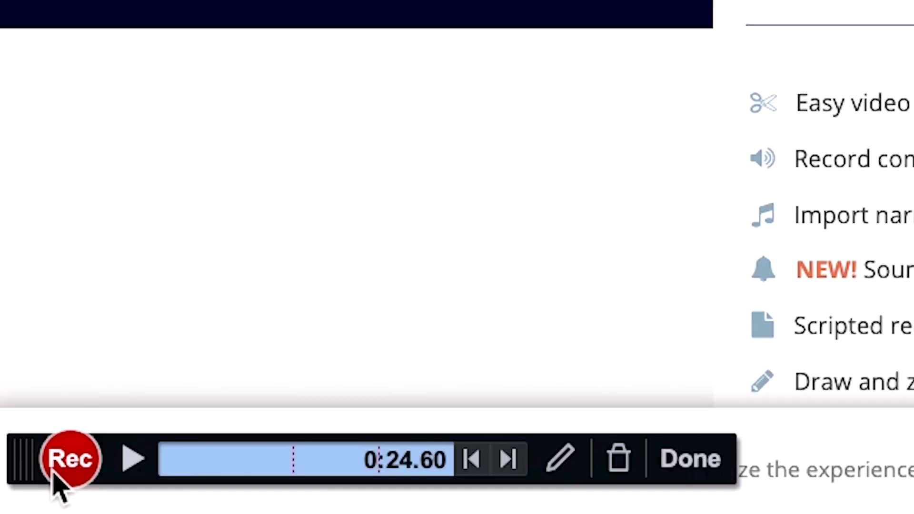
pyautogui.click(693, 467)
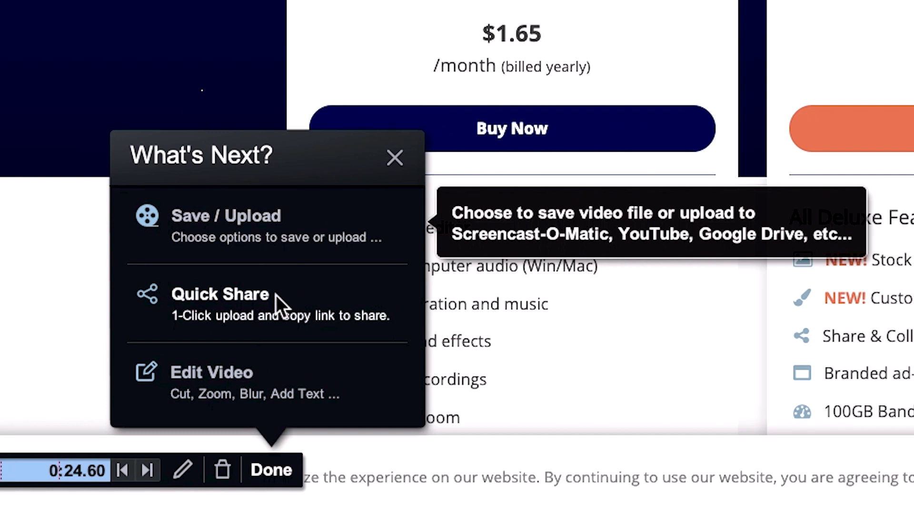
# Step: Load the new 25-second recording into the video editor with Edit Video
pyautogui.click(256, 379)
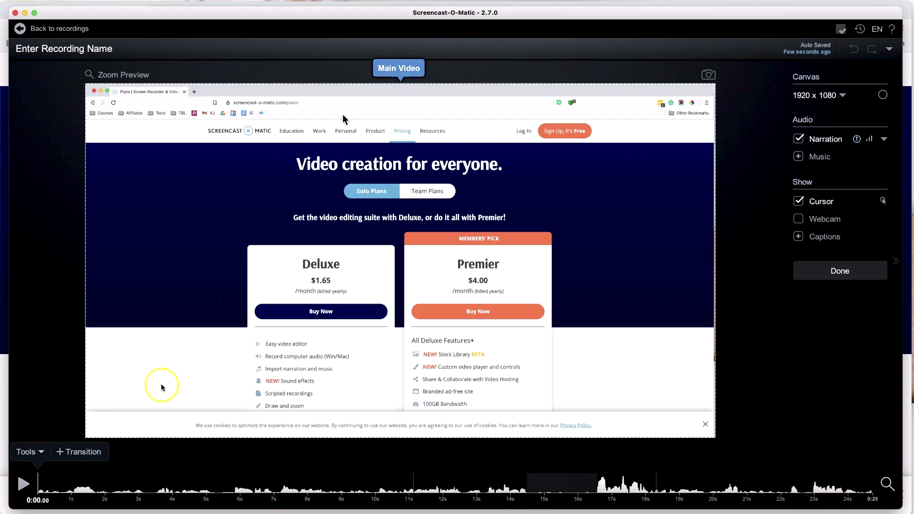
pyautogui.click(37, 457)
# Step: Hide the cursor from 0 to 5.88 seconds and play back to confirm it
pyautogui.moveTo(52, 296)
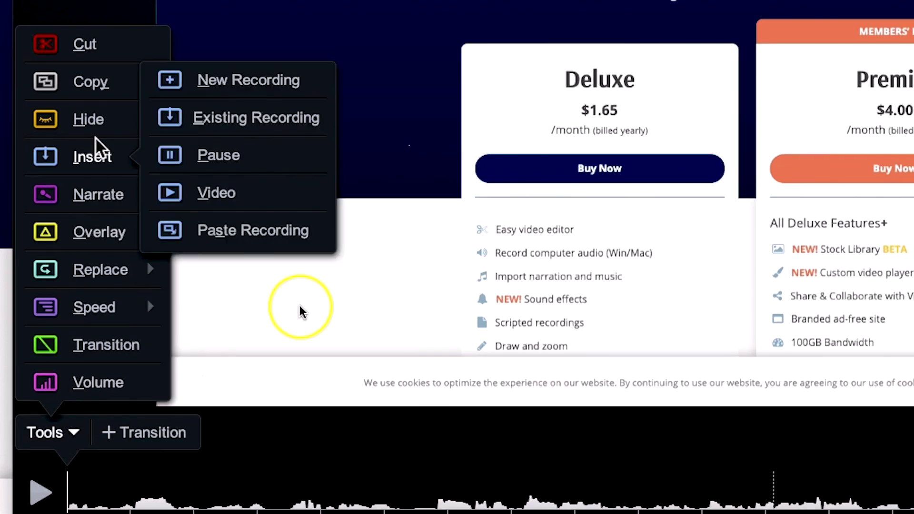
pyautogui.moveTo(98, 125)
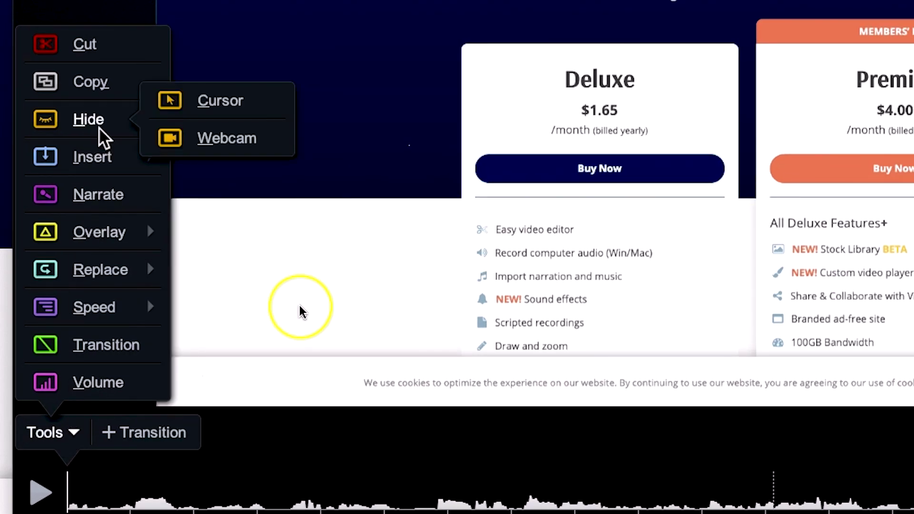
pyautogui.click(171, 103)
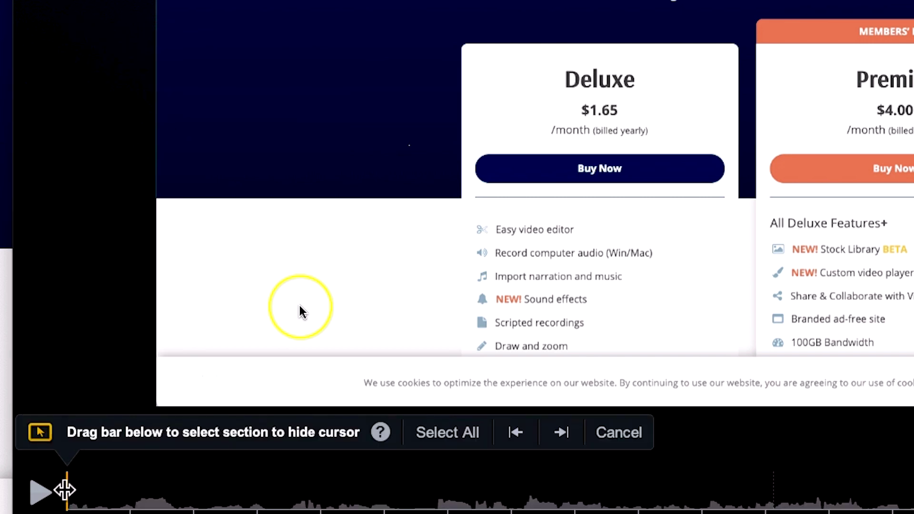
pyautogui.moveTo(65, 490); pyautogui.dragTo(440, 491)
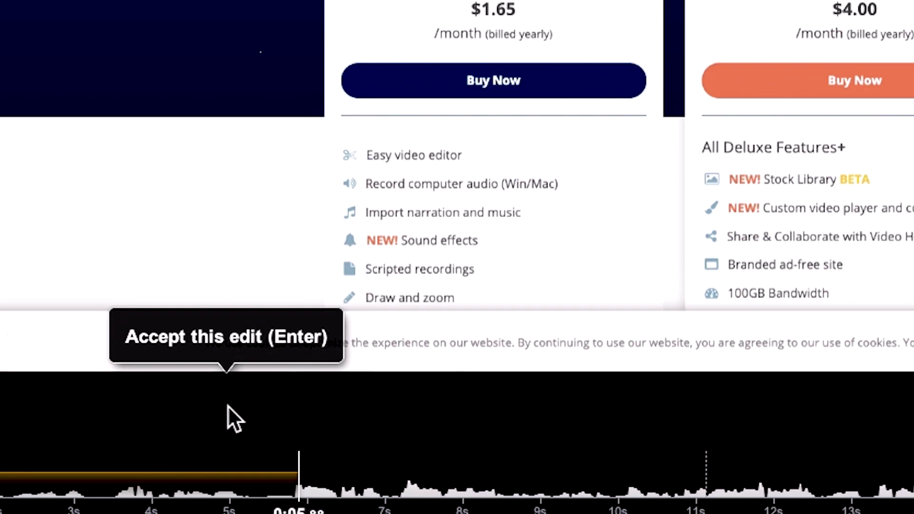
pyautogui.click(205, 451)
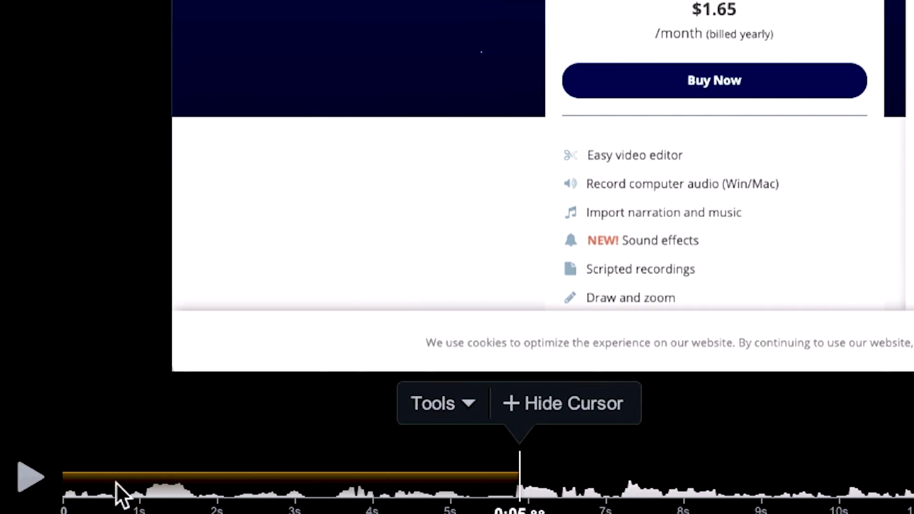
pyautogui.click(116, 482)
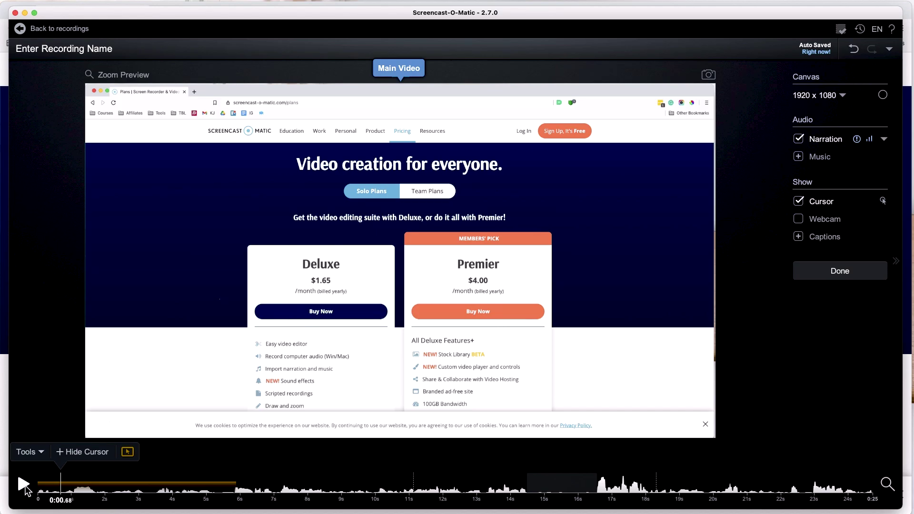
pyautogui.click(24, 485)
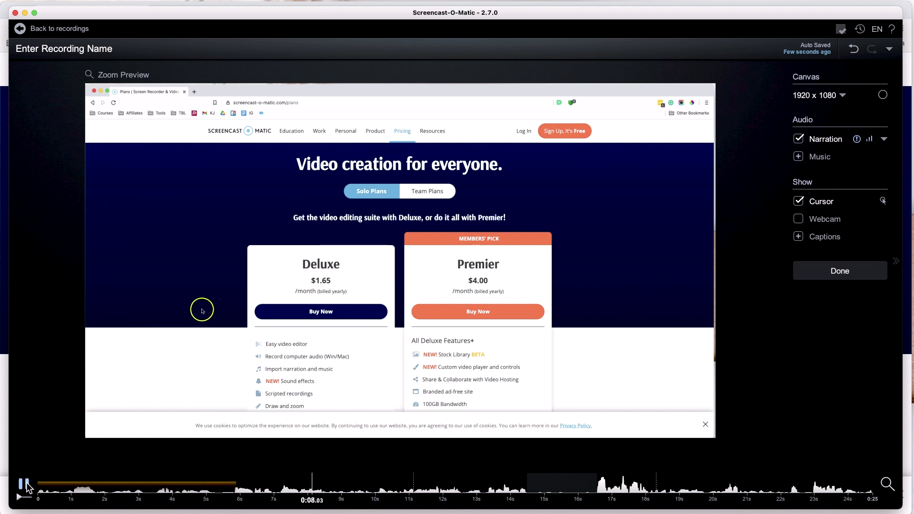
pyautogui.click(275, 447)
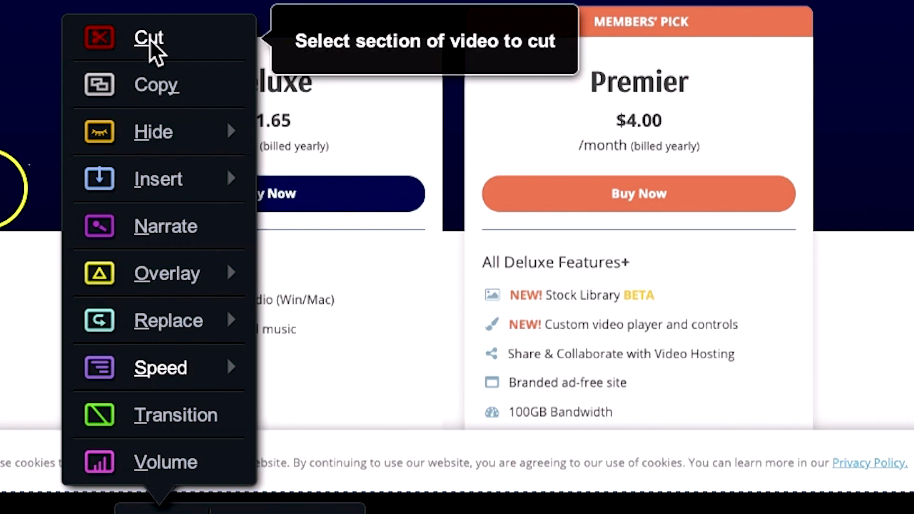
# Step: Mark and apply a two-second cut, then undo it
pyautogui.click(150, 42)
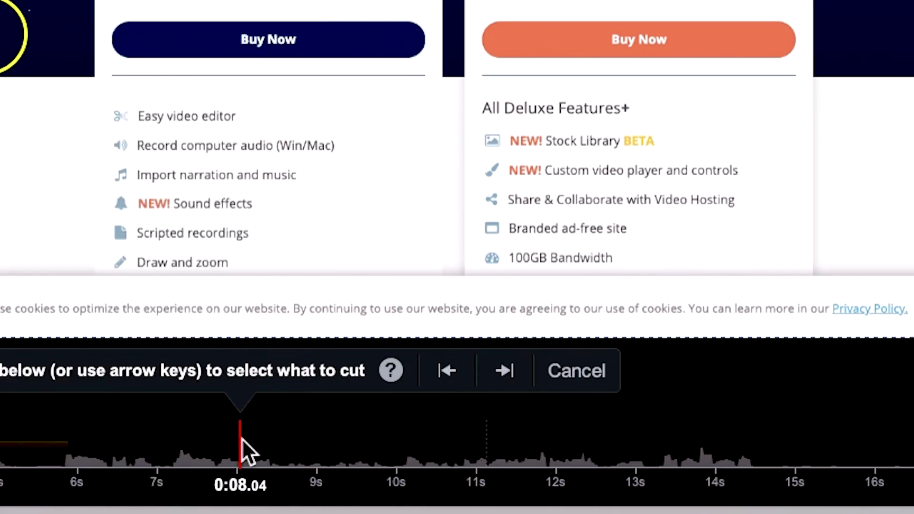
pyautogui.moveTo(241, 440); pyautogui.dragTo(713, 445)
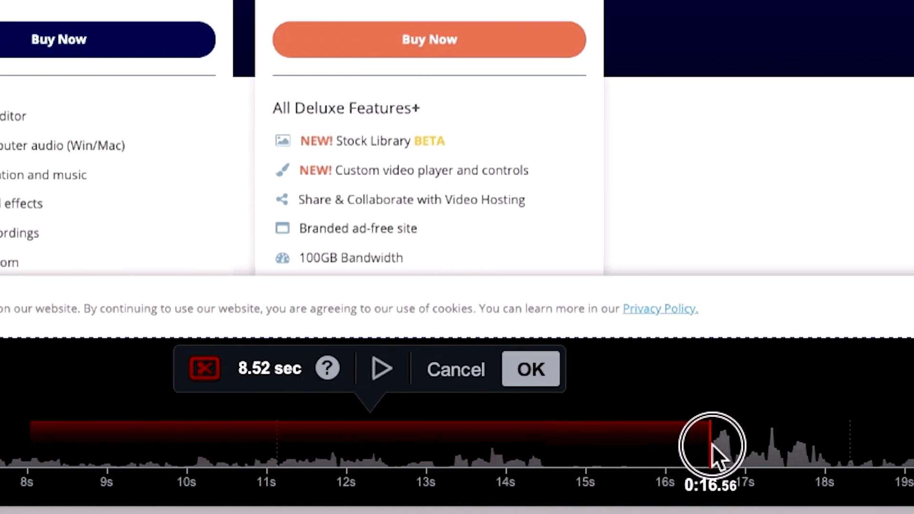
pyautogui.moveTo(30, 453); pyautogui.dragTo(542, 451)
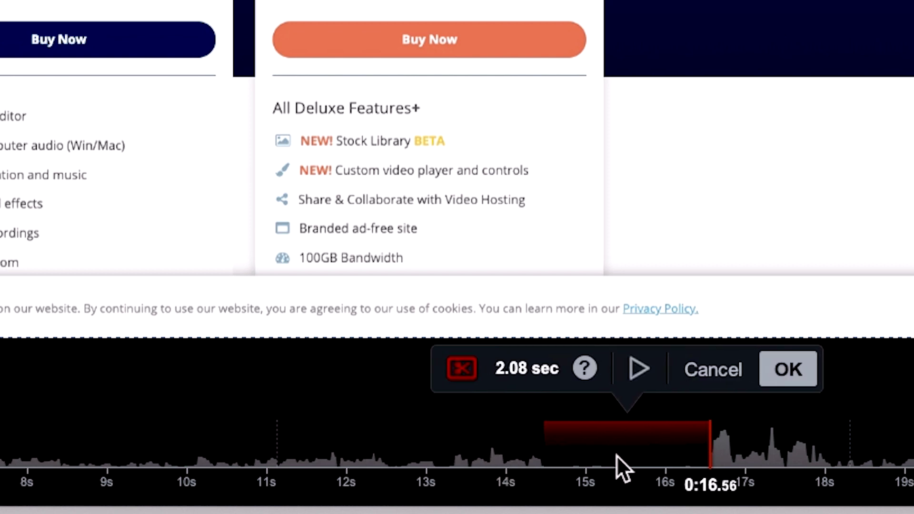
pyautogui.click(789, 370)
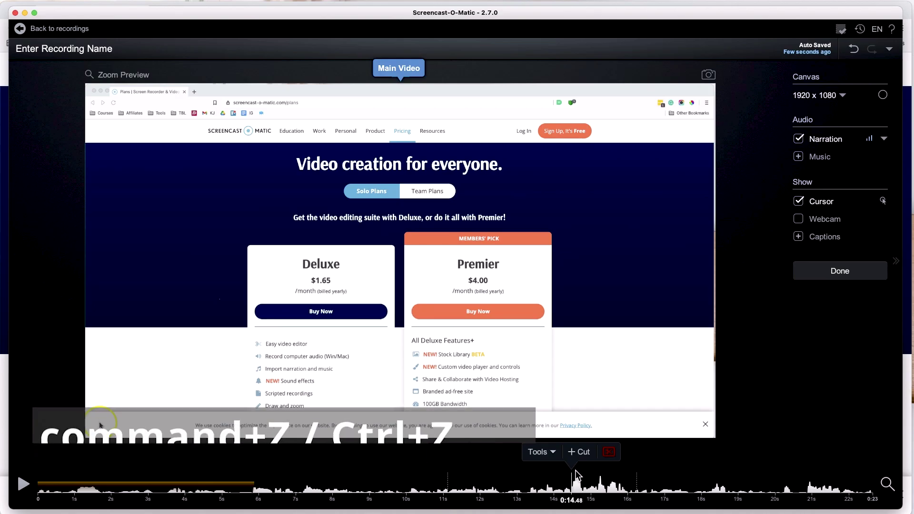
pyautogui.press('super+z')
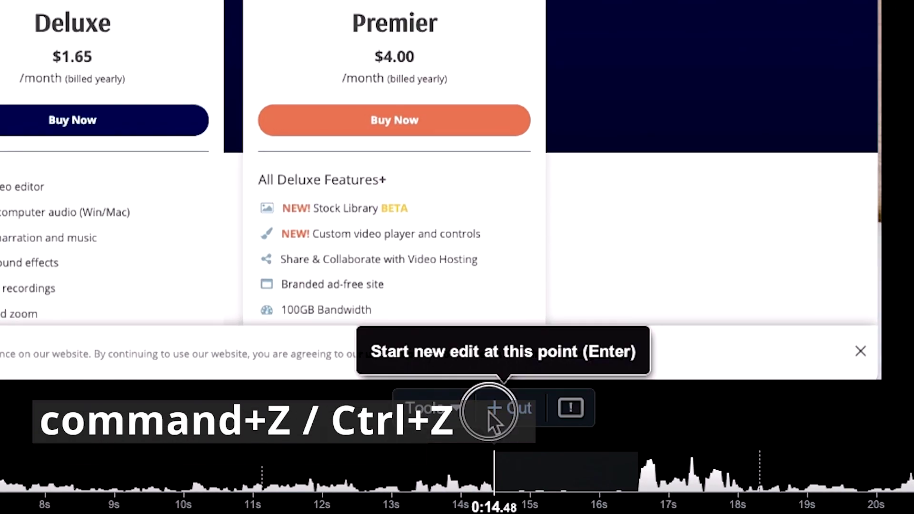
# Step: Add a 2.08-second cut starting at 0:14.48, previewing it before accepting
pyautogui.click(532, 452)
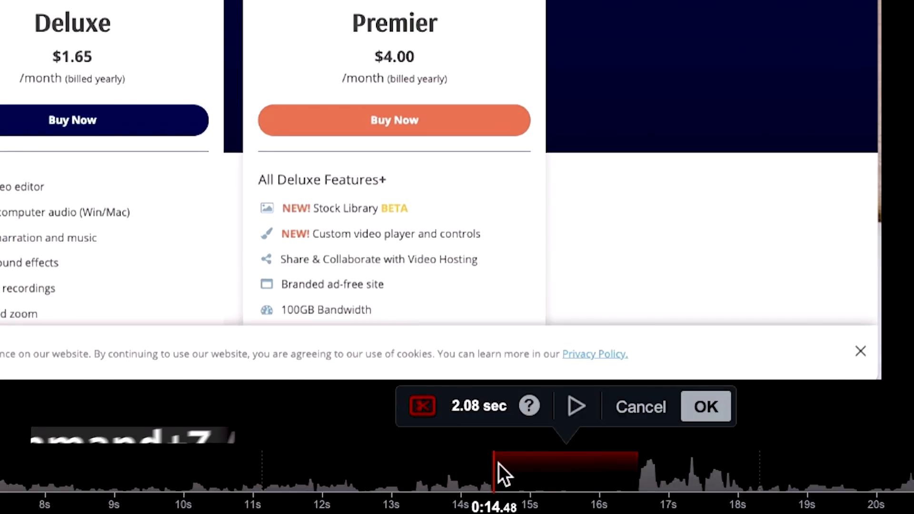
pyautogui.click(577, 408)
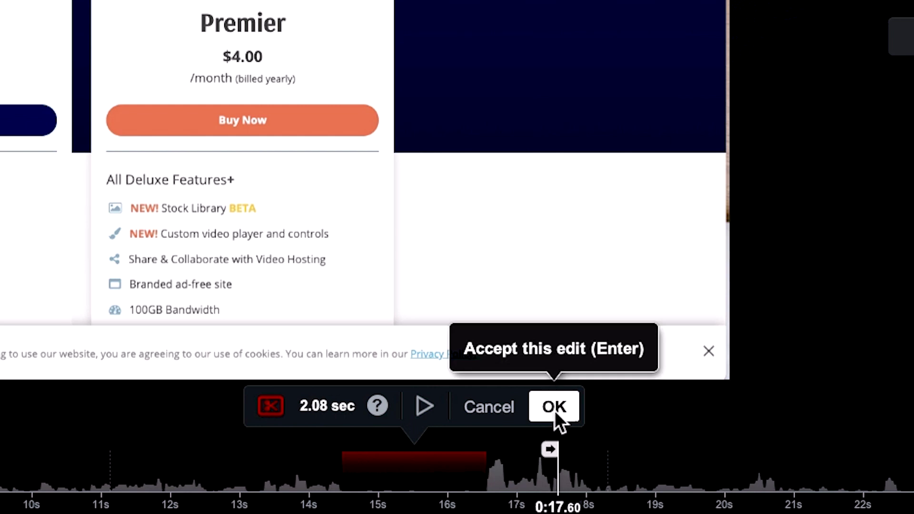
pyautogui.click(555, 410)
pyautogui.click(469, 400)
pyautogui.moveTo(463, 72)
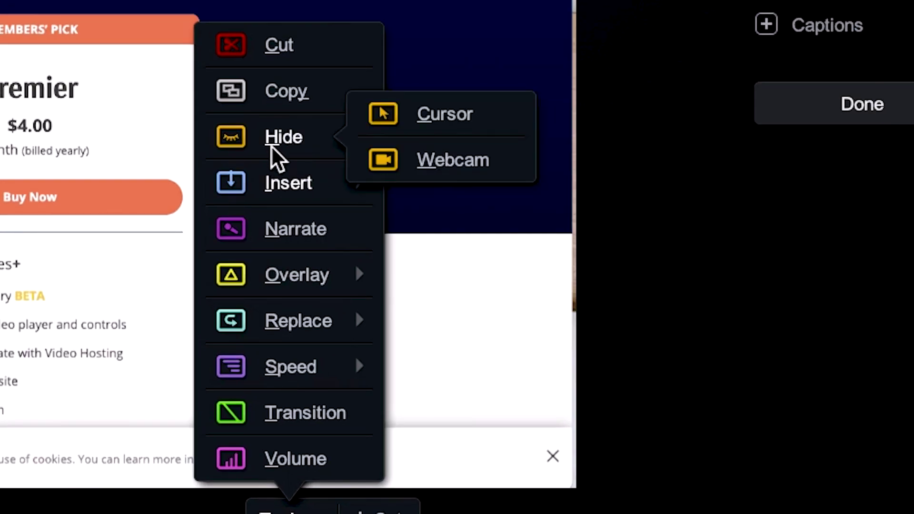
pyautogui.moveTo(303, 193)
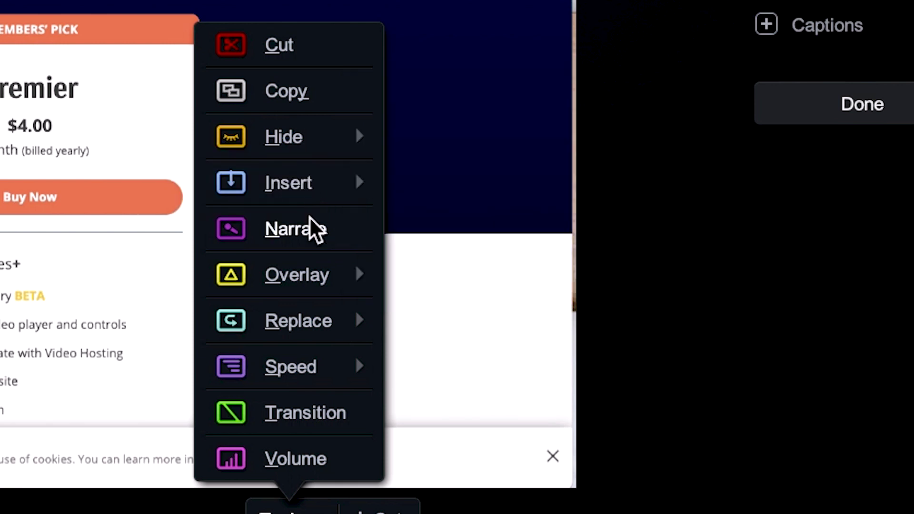
pyautogui.moveTo(305, 279)
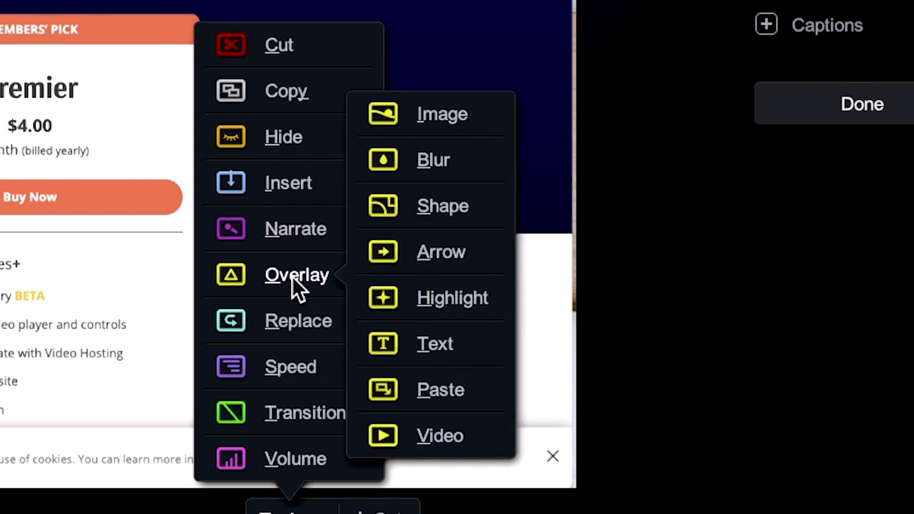
pyautogui.moveTo(294, 324)
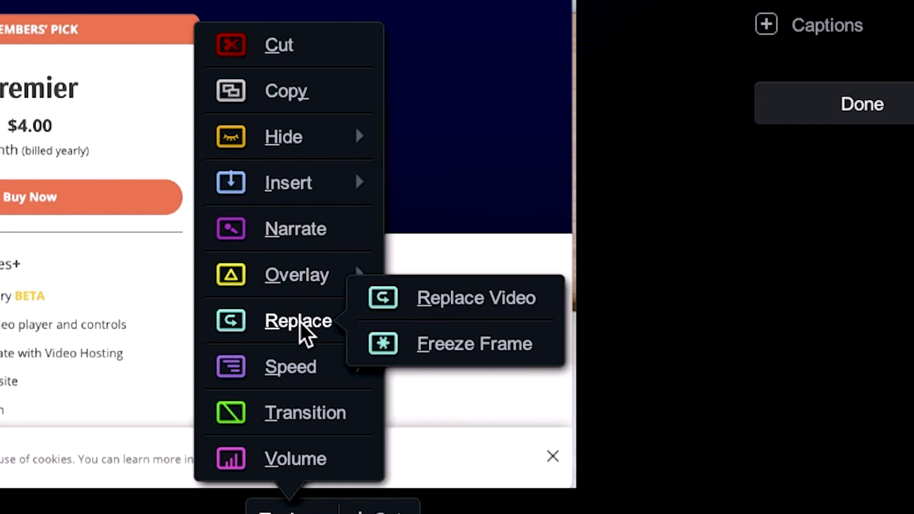
pyautogui.moveTo(307, 366)
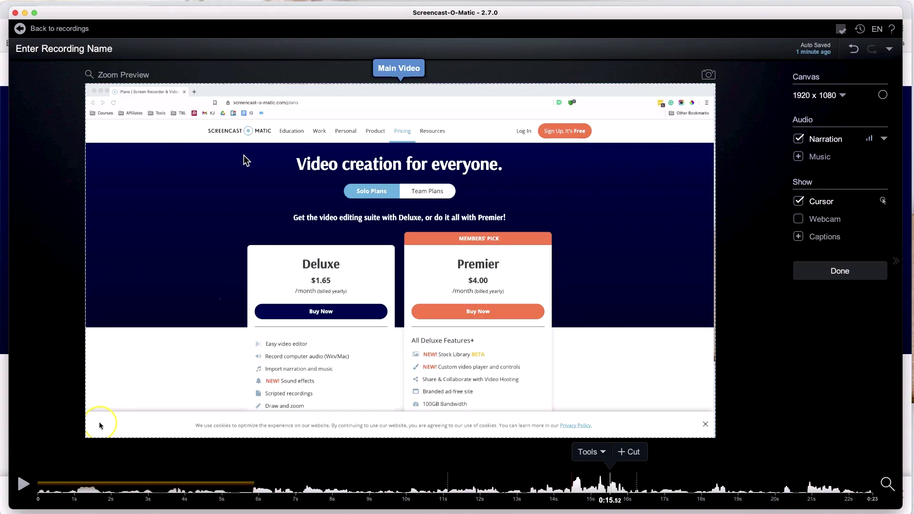
# Step: Leave the editor and return to the recordings library
pyautogui.click(32, 31)
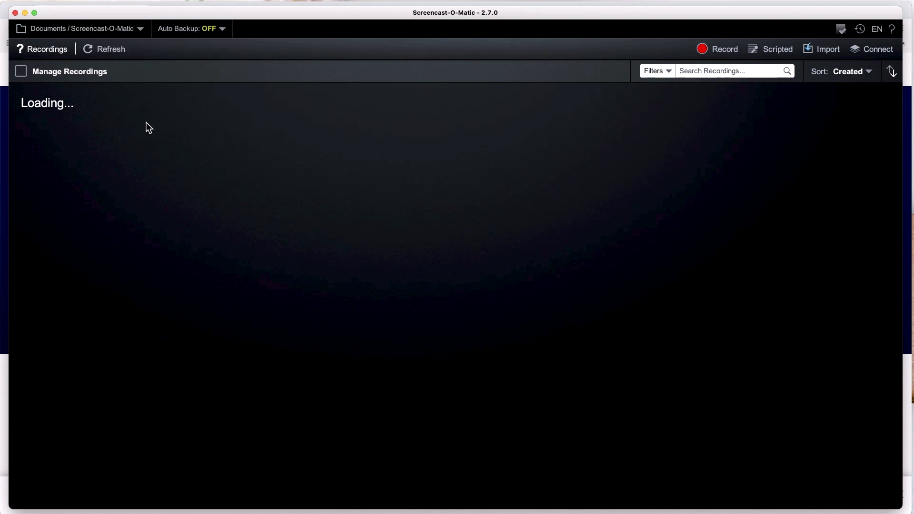
# Step: Publish Recording #152 to Screencast-O-Matic hosting, keeping its existing title
pyautogui.moveTo(100, 160)
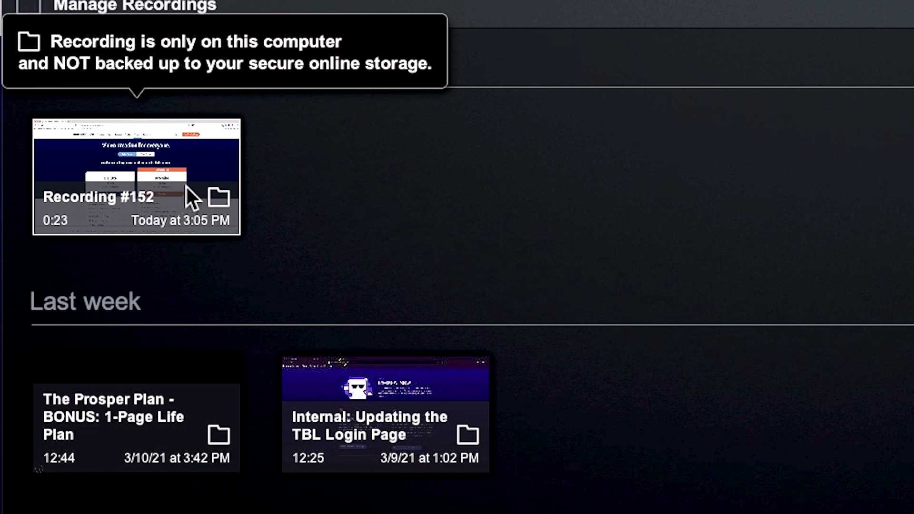
pyautogui.click(187, 190)
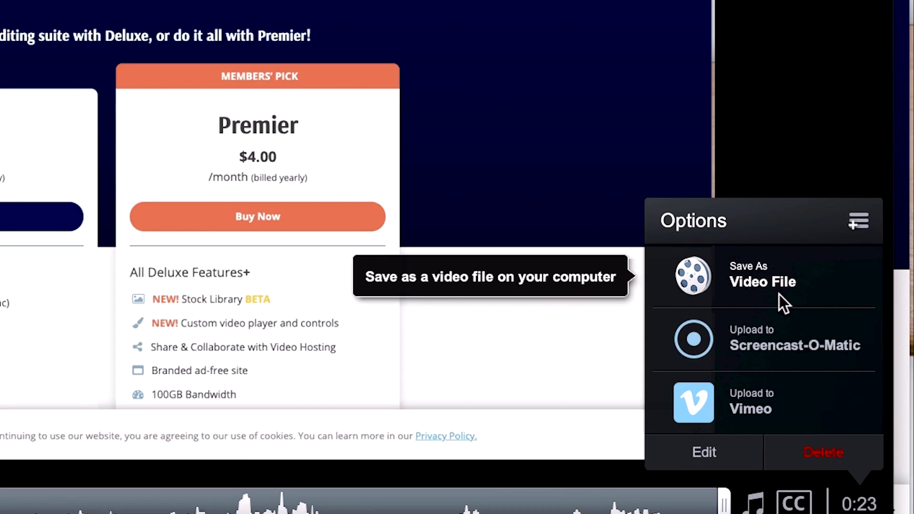
pyautogui.click(841, 395)
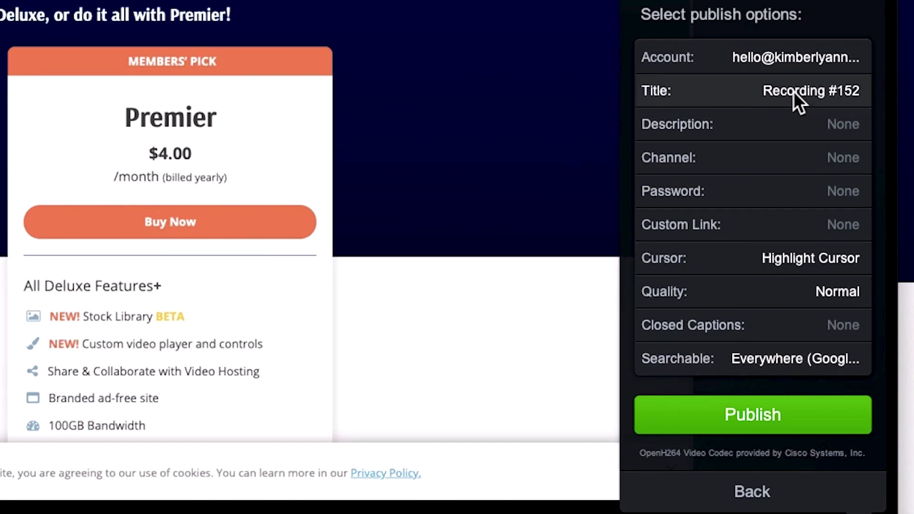
pyautogui.click(793, 89)
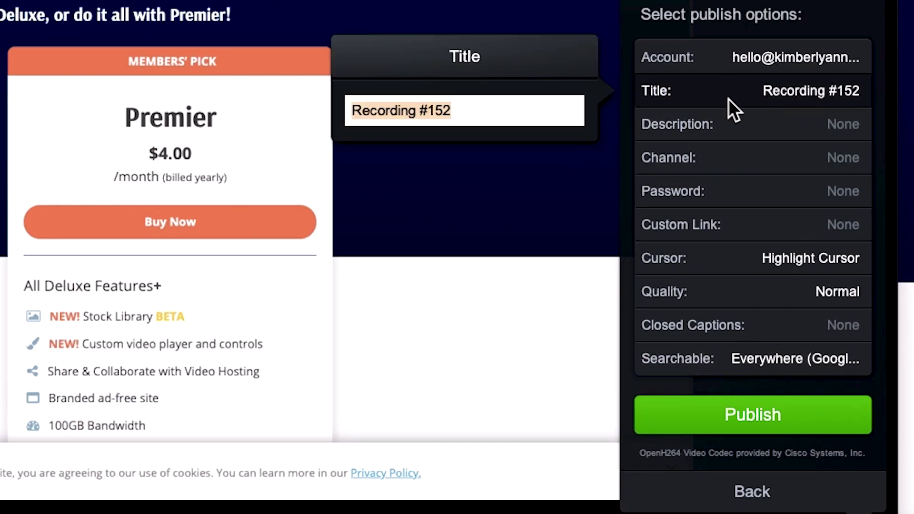
pyautogui.click(729, 99)
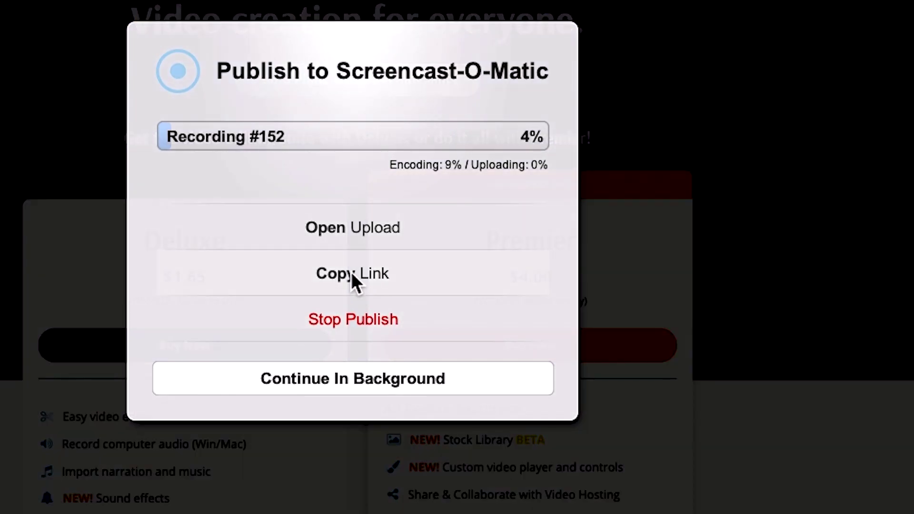
pyautogui.click(353, 274)
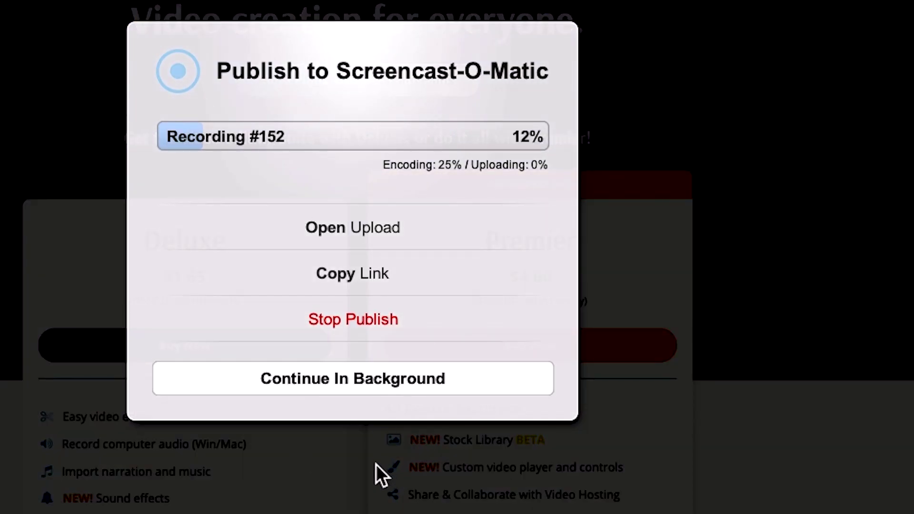
# Step: Continue publishing Recording #152 in the background and dismiss the progress window
pyautogui.click(395, 388)
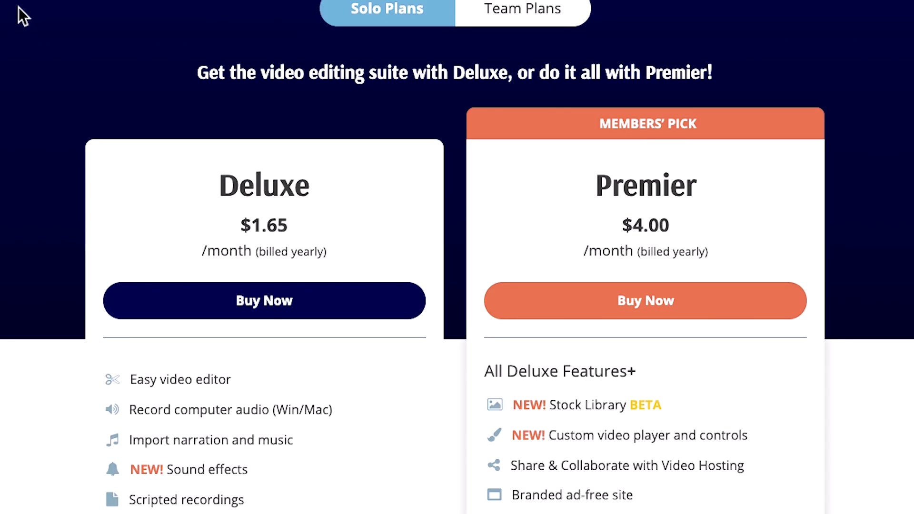
# Step: Scroll past the Deluxe and Premier cards and payment methods to the Feature Comparison table
pyautogui.scroll(-3, 19, 7)
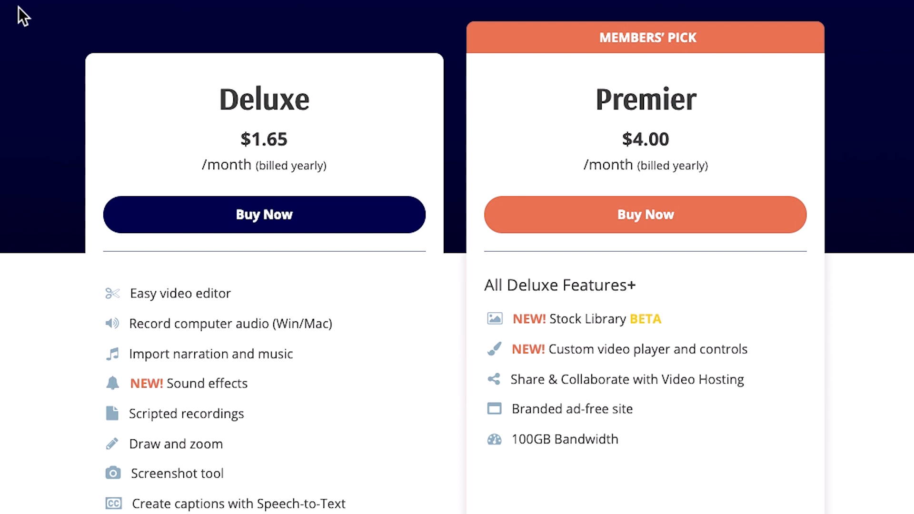
pyautogui.scroll(-4, 18, 7)
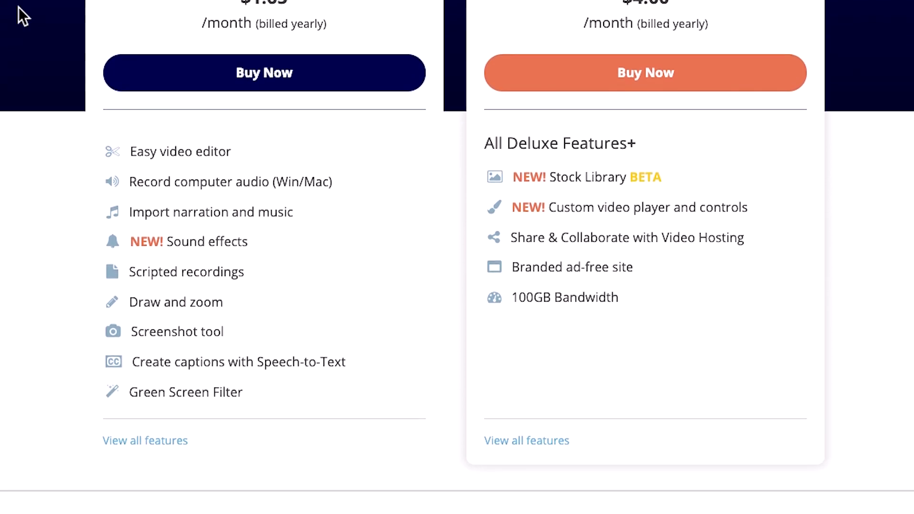
pyautogui.scroll(-3, 18, 7)
pyautogui.scroll(2, 18, 7)
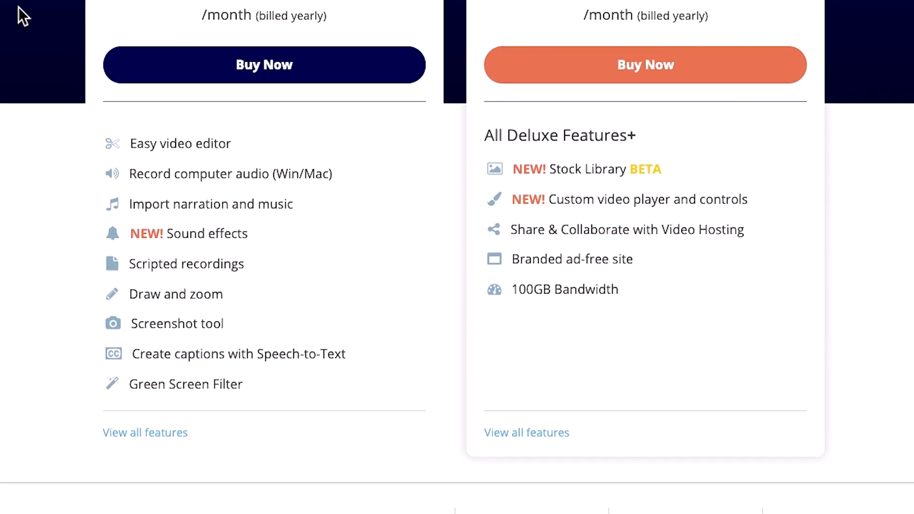
pyautogui.scroll(3, 19, 7)
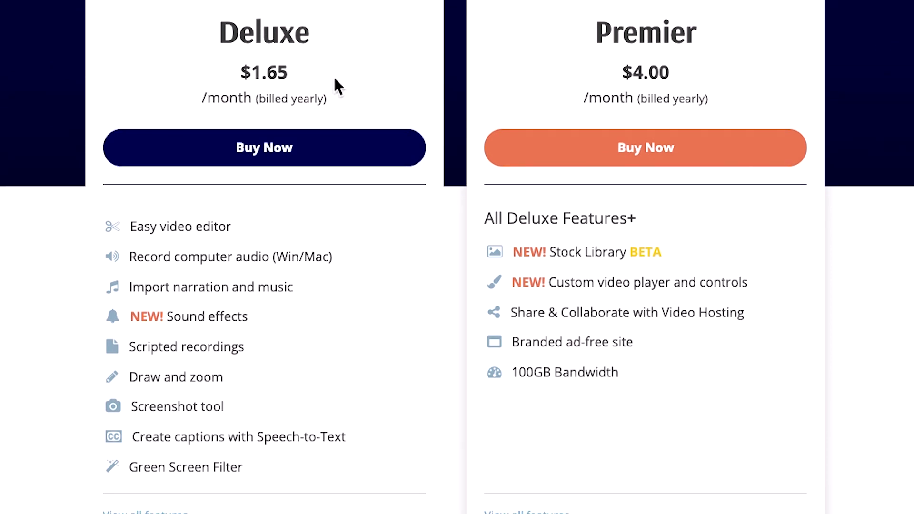
pyautogui.scroll(-1, 457, 258)
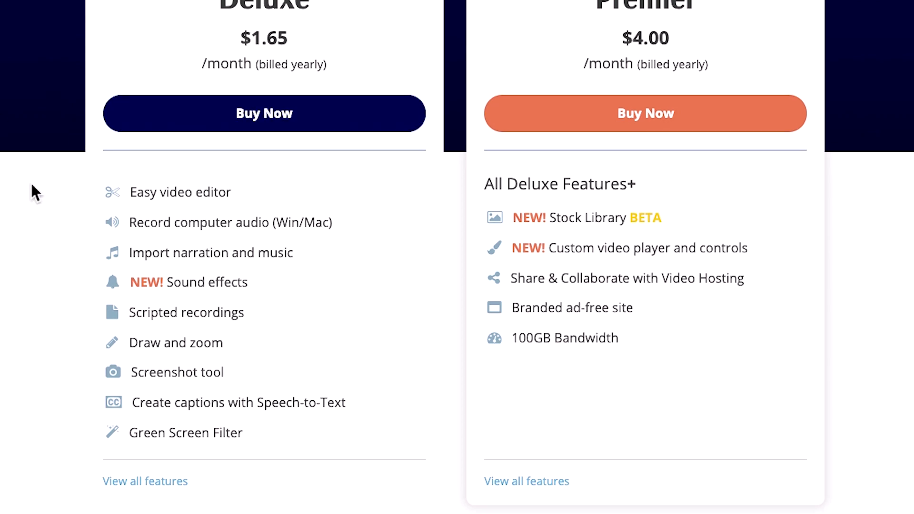
pyautogui.scroll(-5, 31, 188)
pyautogui.scroll(-10, 33, 191)
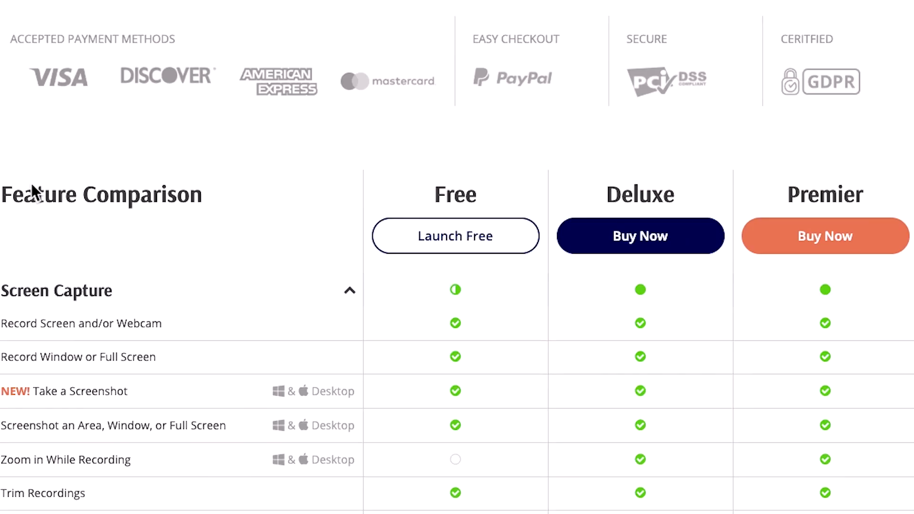
# Step: Scroll the Feature Comparison table down to the Video and Image Editing rows
pyautogui.scroll(1, 130, 233)
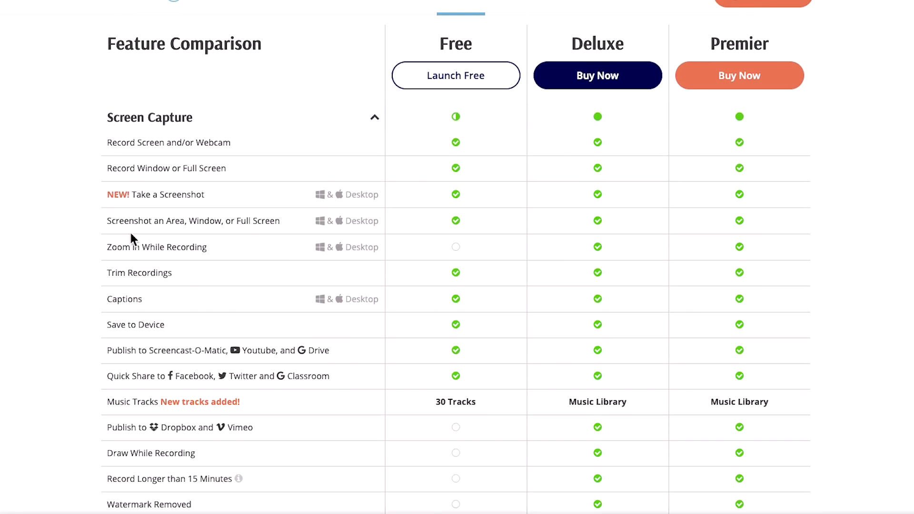
pyautogui.scroll(-3, 131, 233)
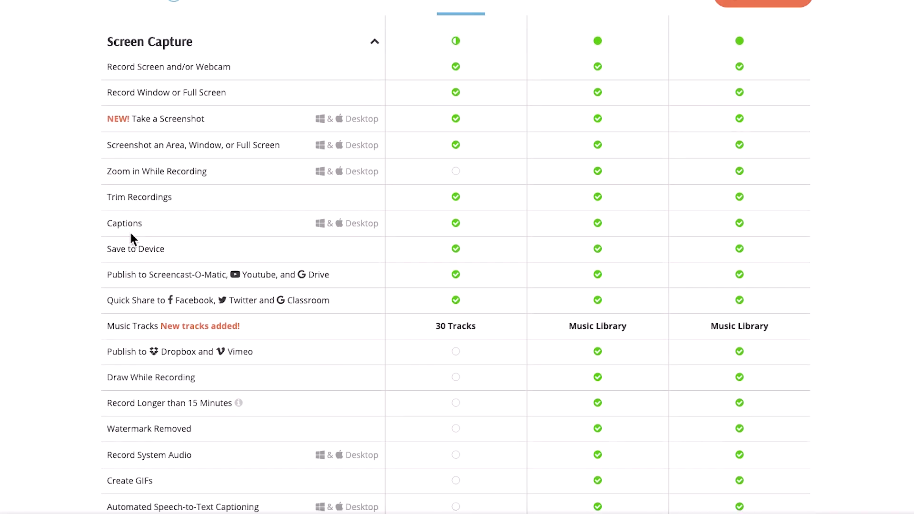
pyautogui.scroll(-3, 131, 234)
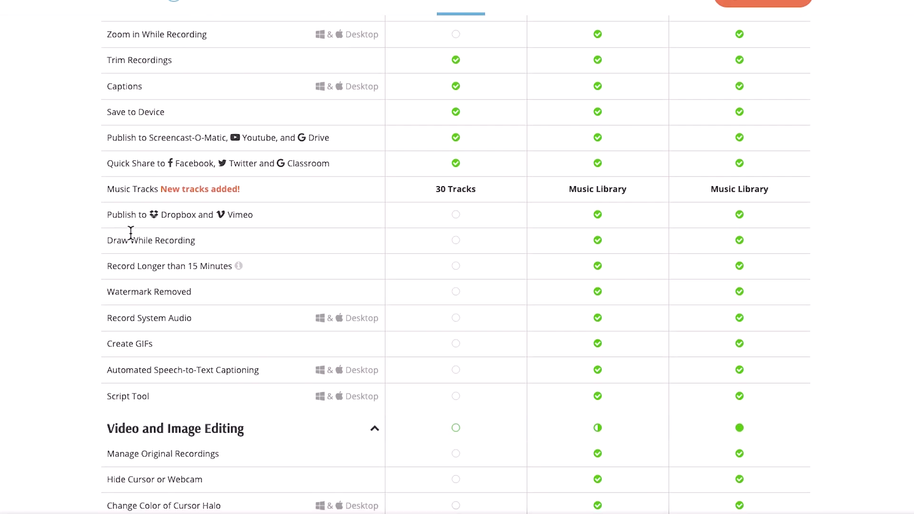
pyautogui.scroll(-5, 131, 232)
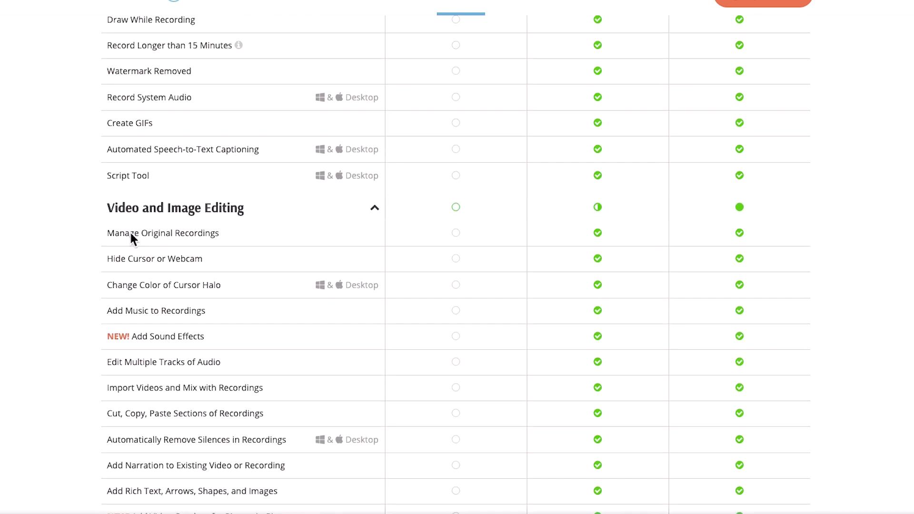